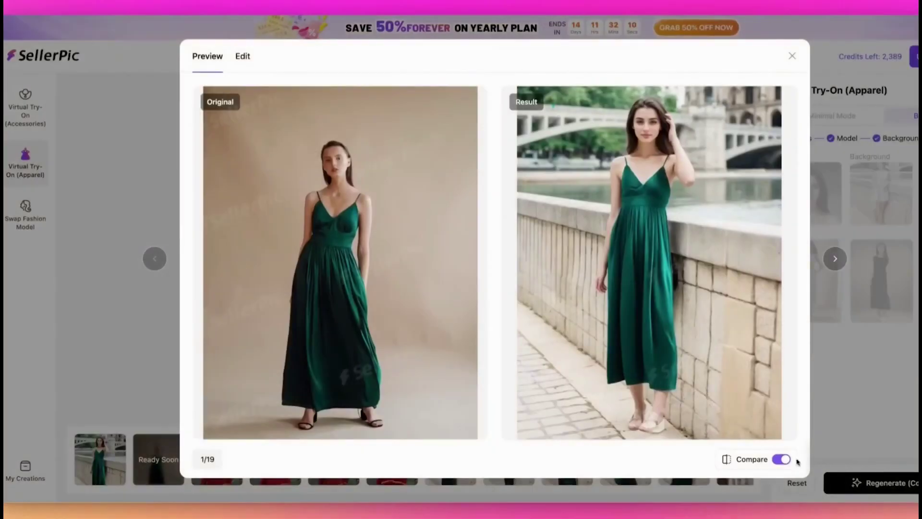
- Turn off the before-and-after Compare view in the try-on Preview dialog
click(785, 460)
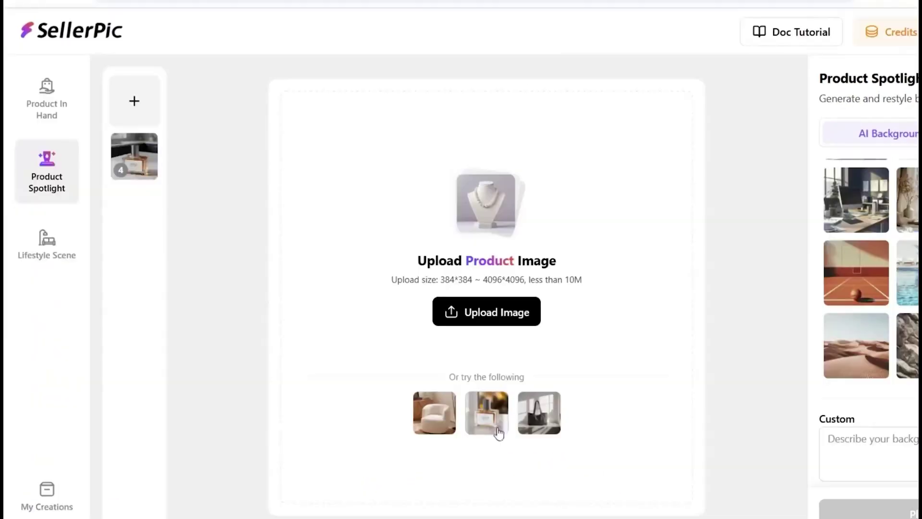
- Use the sample perfume bottle and browse its generated beach, kitchen and mountain backgrounds
click(492, 420)
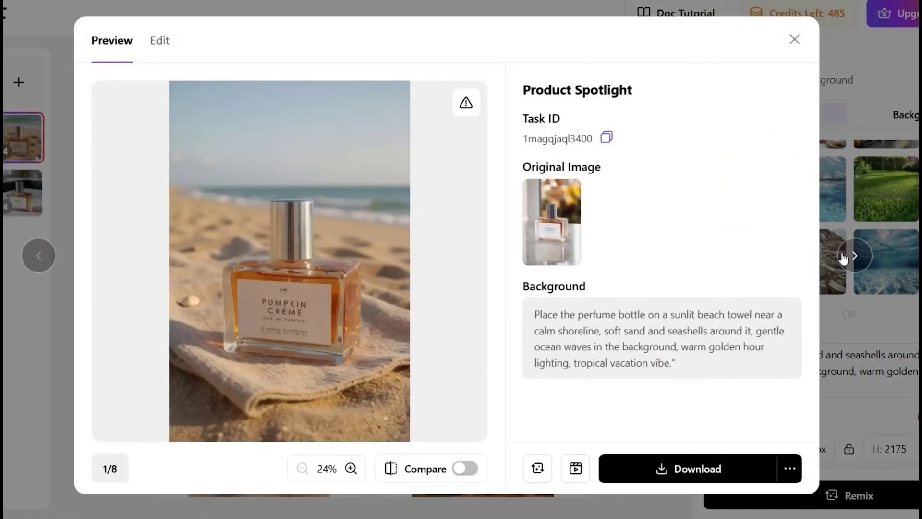
click(844, 257)
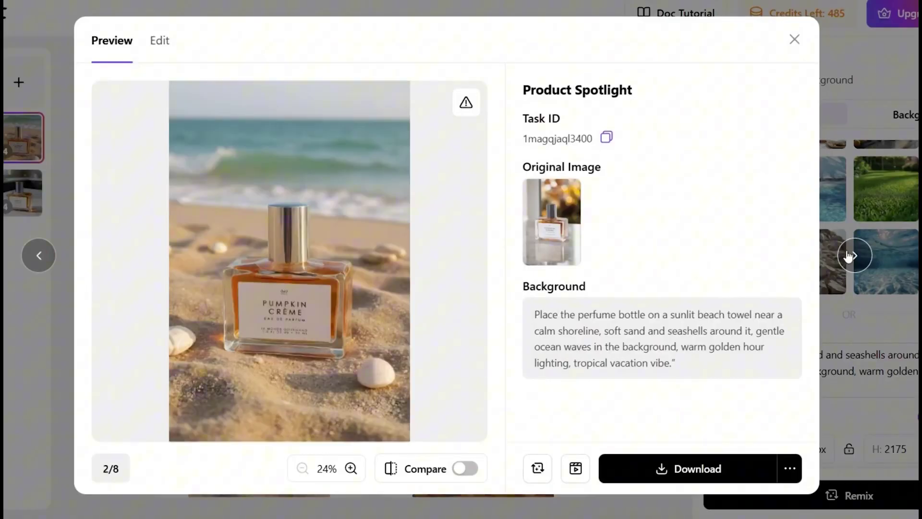
click(844, 257)
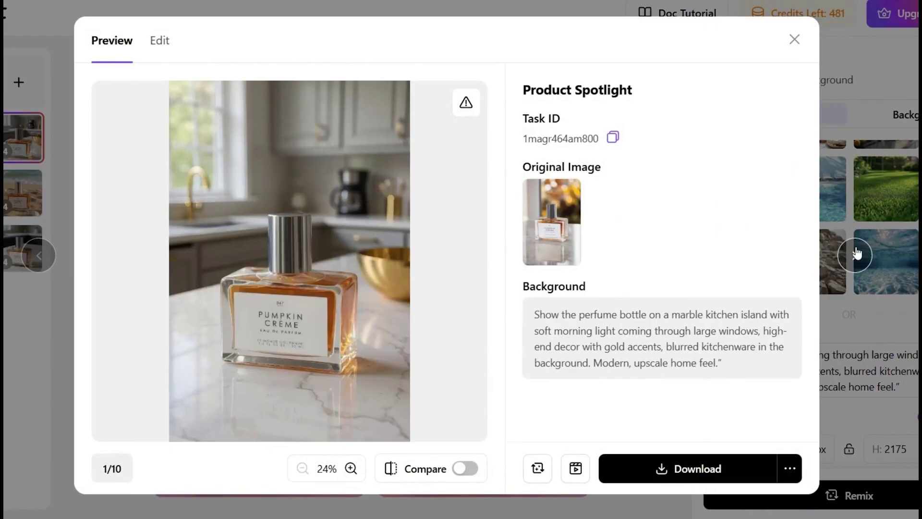
click(855, 254)
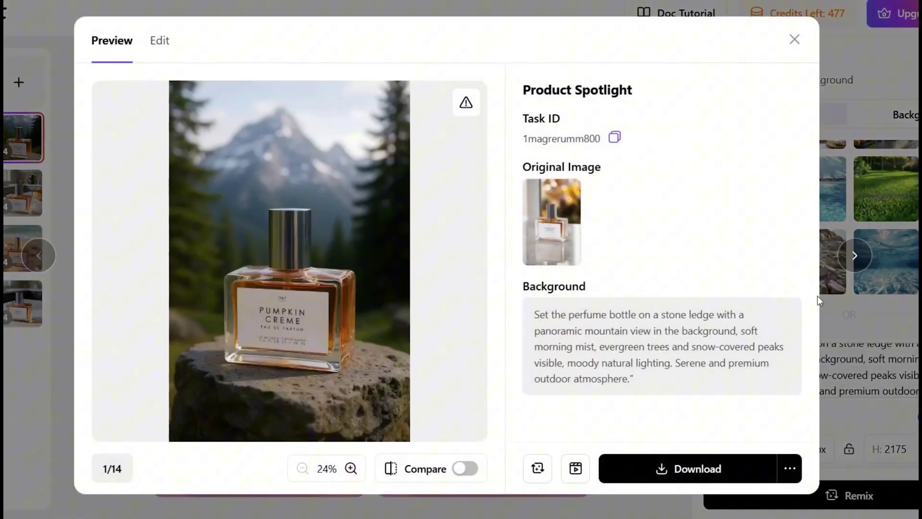
click(855, 255)
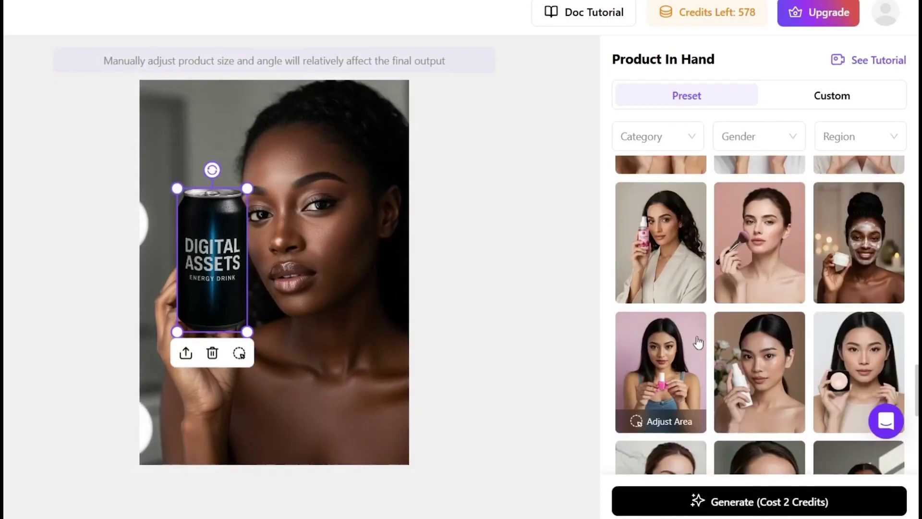
- Scroll up through the Product In Hand presets
scroll(697, 342, up, 10)
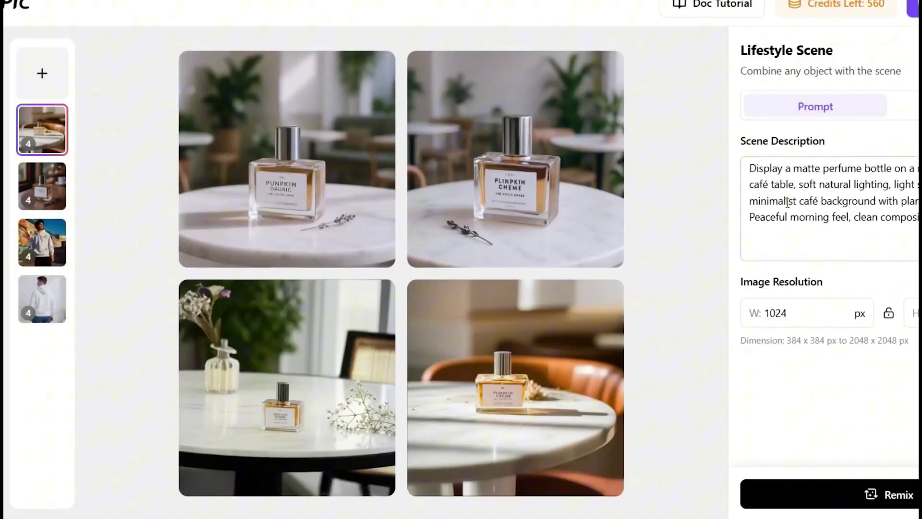
- Page through the café perfume previews, then add the hoodie photo as the source image
click(314, 170)
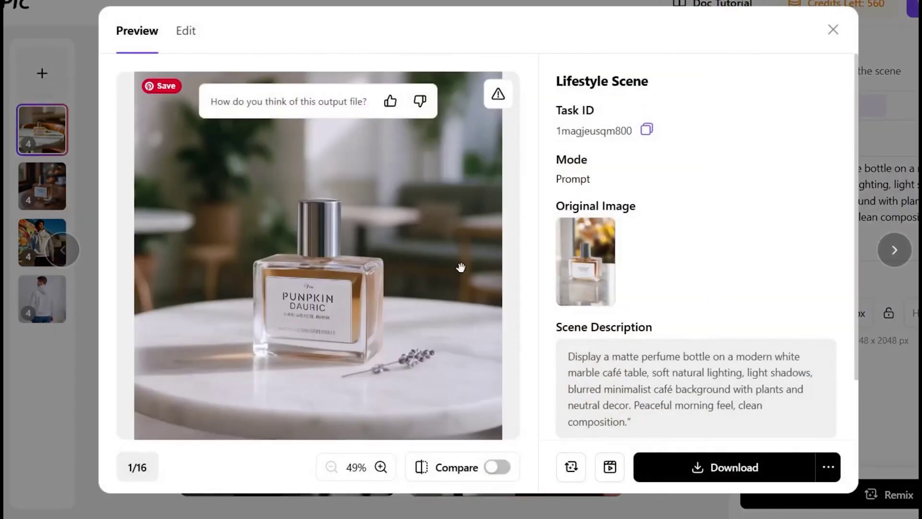
click(891, 251)
click(894, 250)
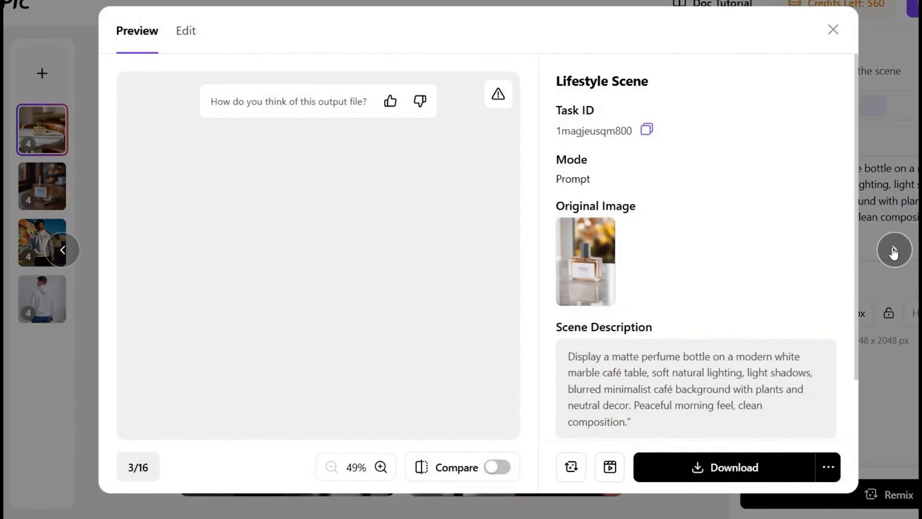
click(894, 250)
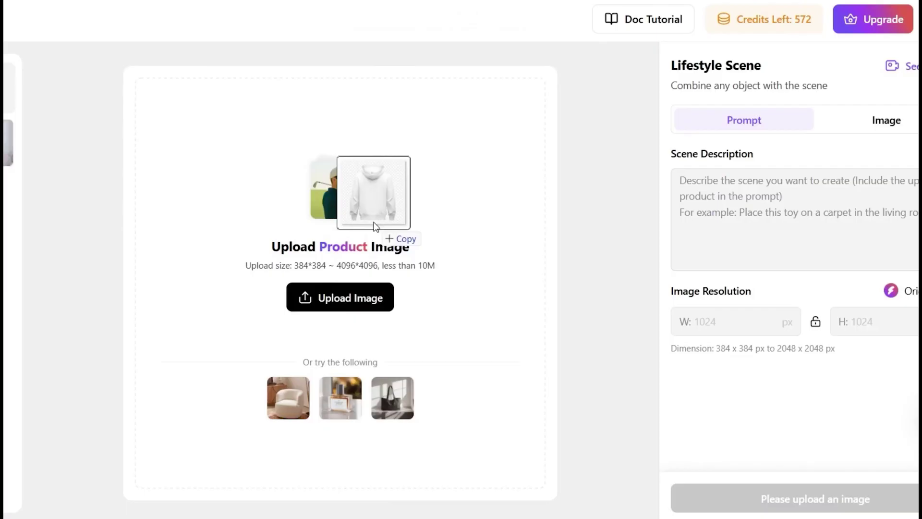
drag(376, 226, 373, 228)
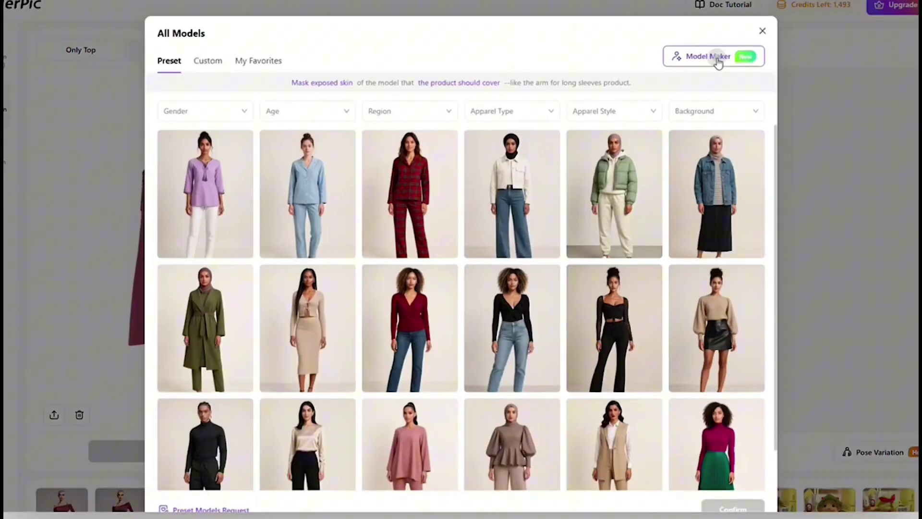
- Generate an elf-styled custom model from an AI-expanded Model Maker prompt, then filter by gender and category
click(717, 57)
click(278, 98)
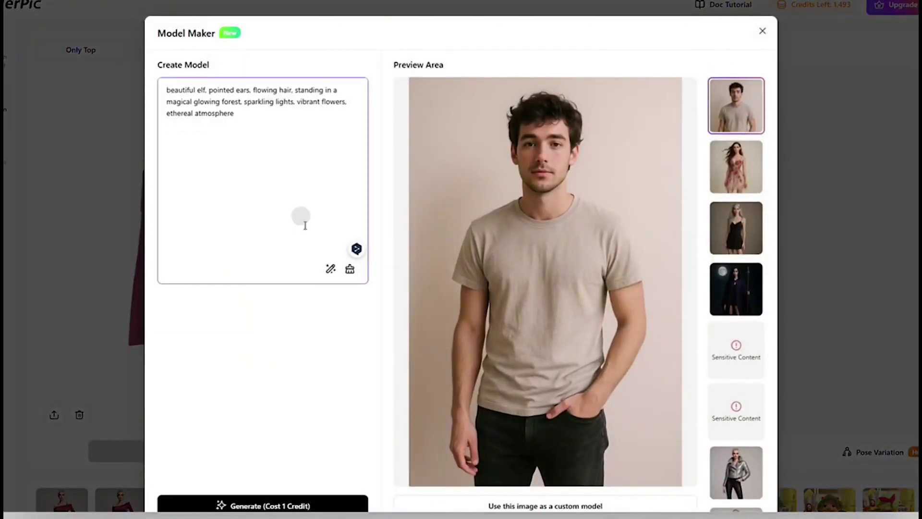
click(330, 269)
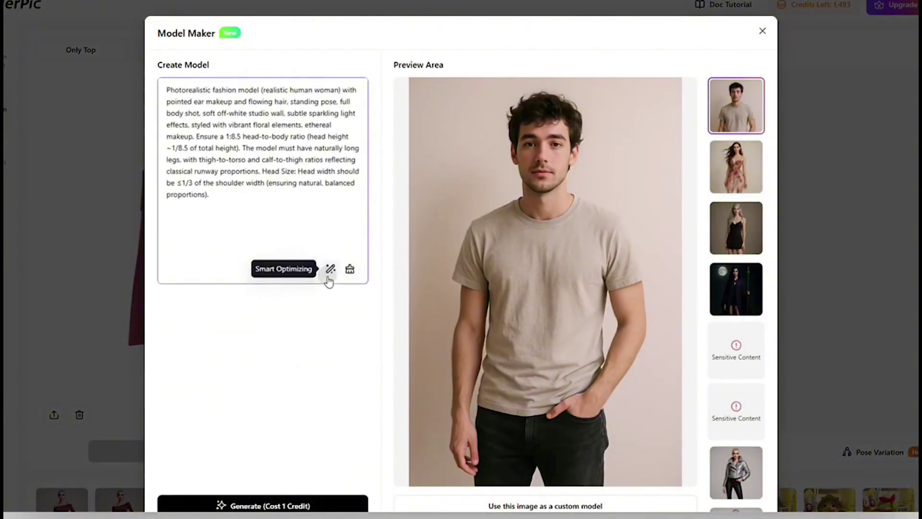
click(283, 506)
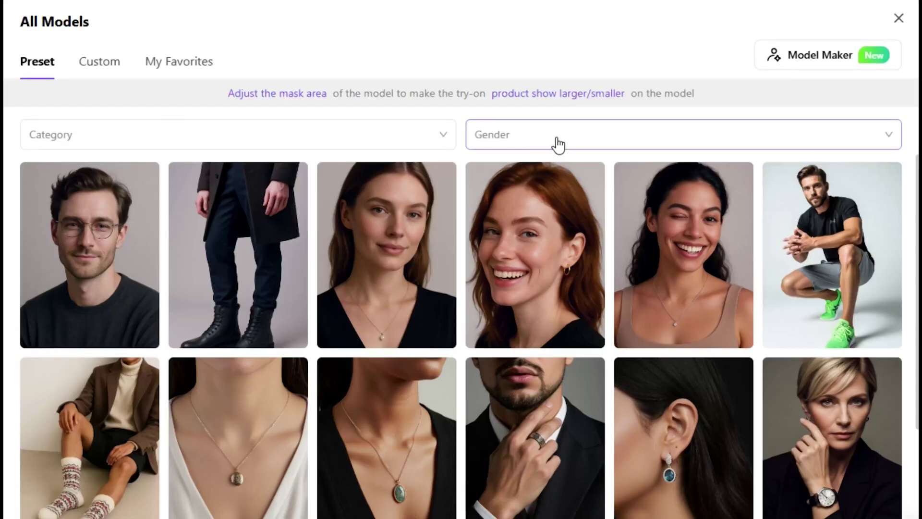
click(556, 144)
click(220, 143)
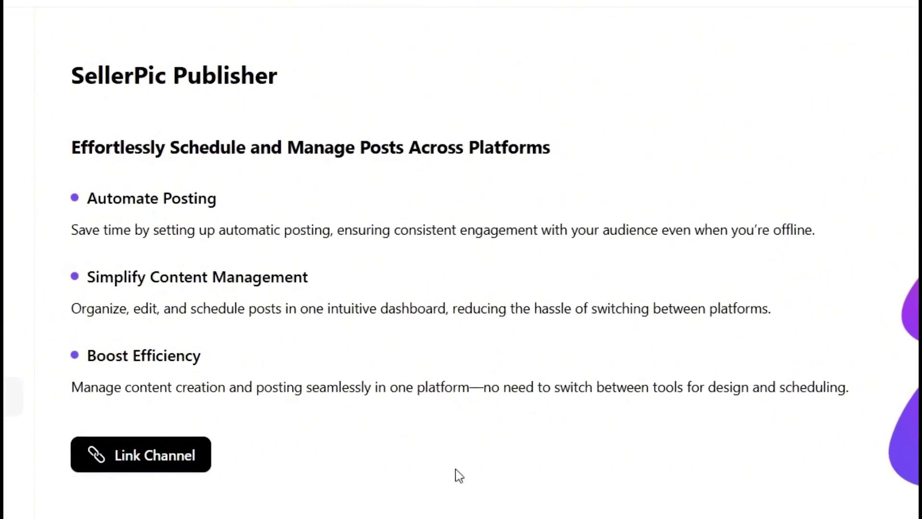
- Begin linking a Publisher channel, choosing TikTok
click(143, 467)
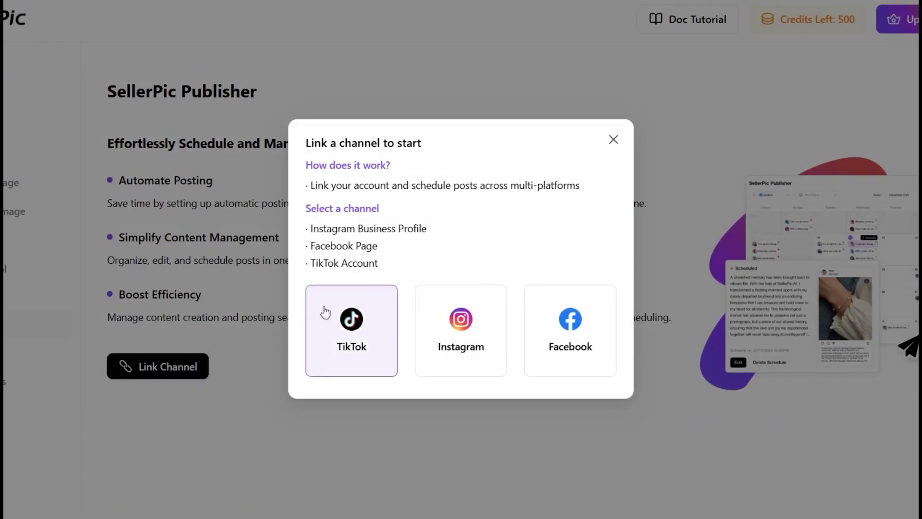
click(332, 341)
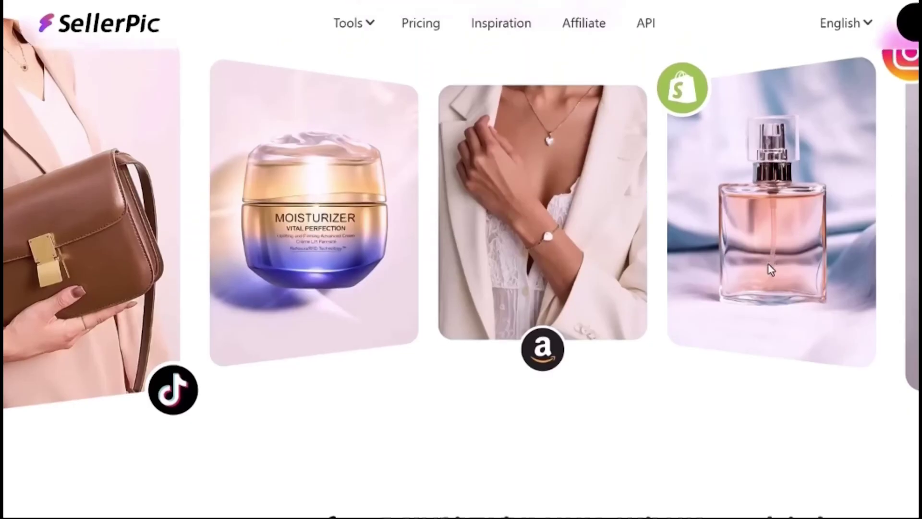
- Scroll down the SellerPic landing page and back up
scroll(767, 264, down, 10)
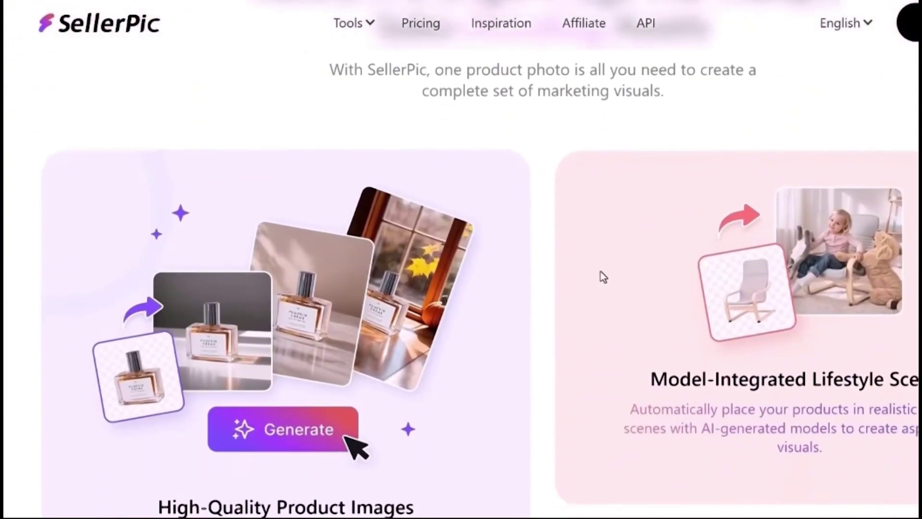
scroll(603, 274, down, 10)
scroll(801, 292, up, 20)
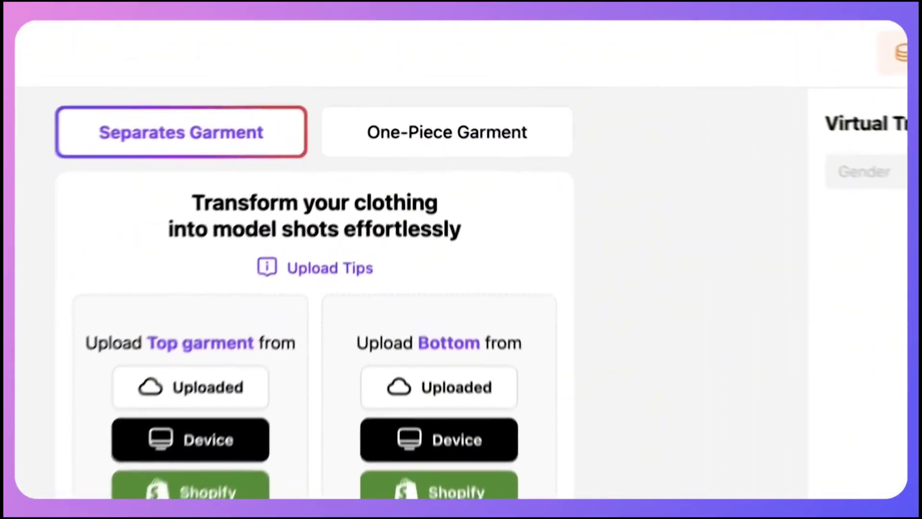
- Put the previously uploaded dress on a model in One-Piece Garment mode and send it to Canva
click(443, 74)
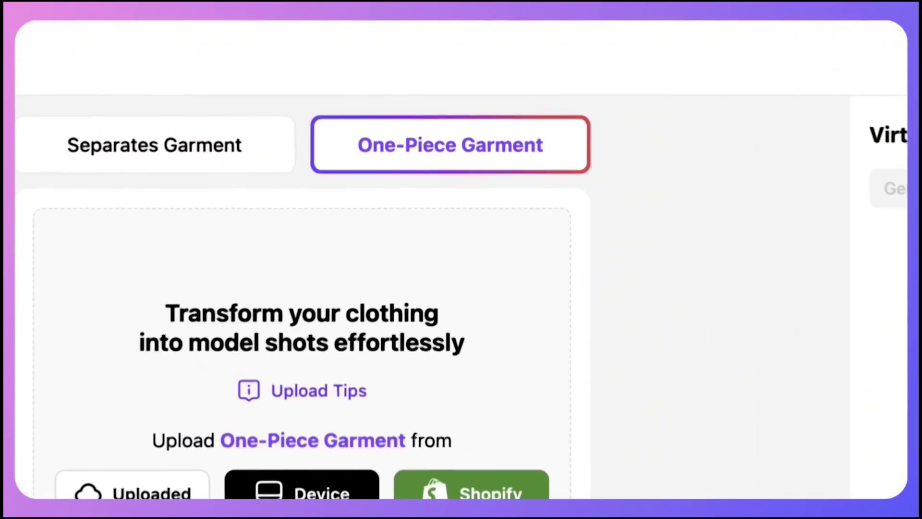
click(128, 491)
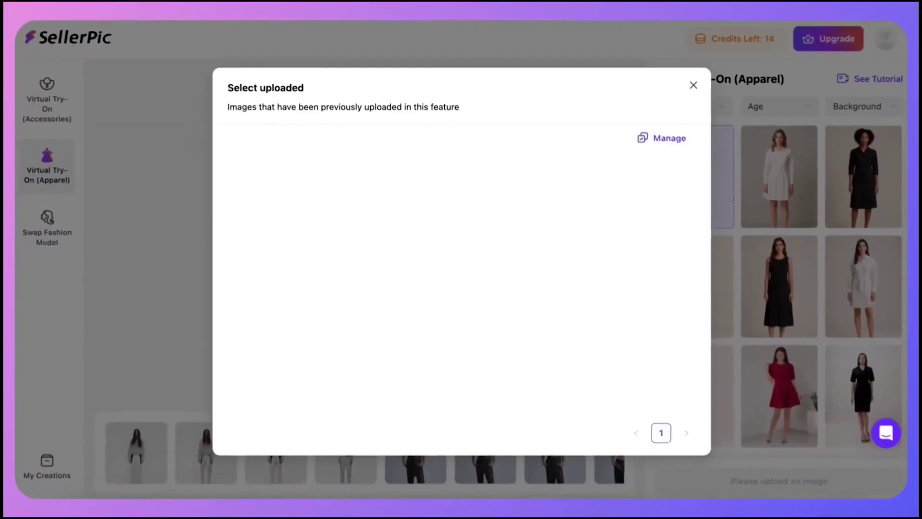
click(267, 192)
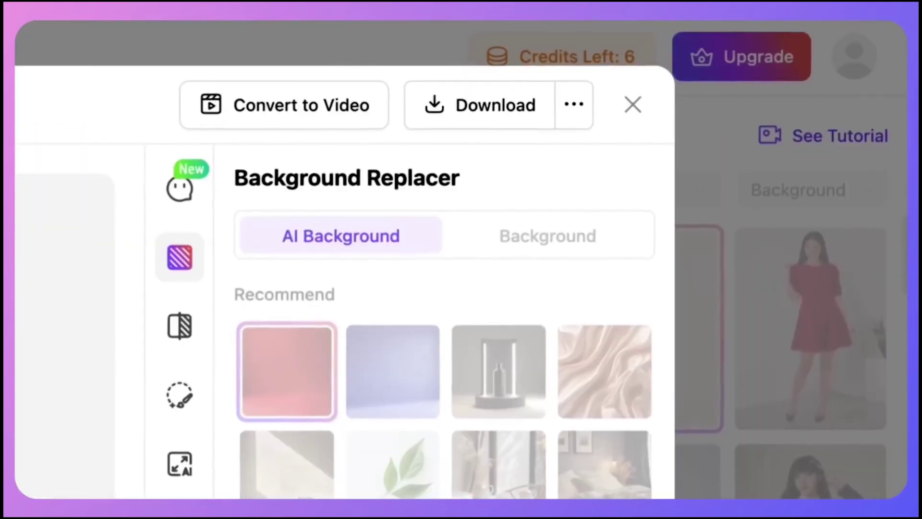
click(573, 104)
click(397, 173)
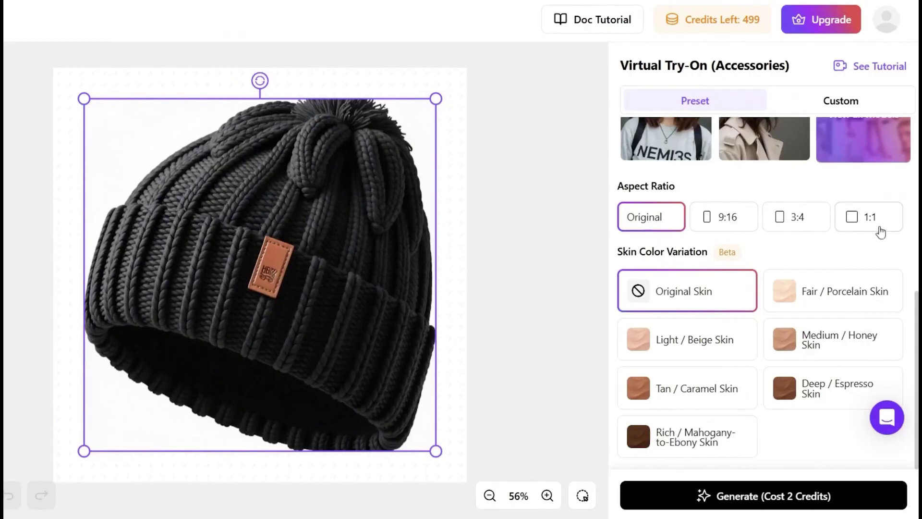
- Generate two try-on images of the black beanie, preview one, and continue the video prompt
click(730, 508)
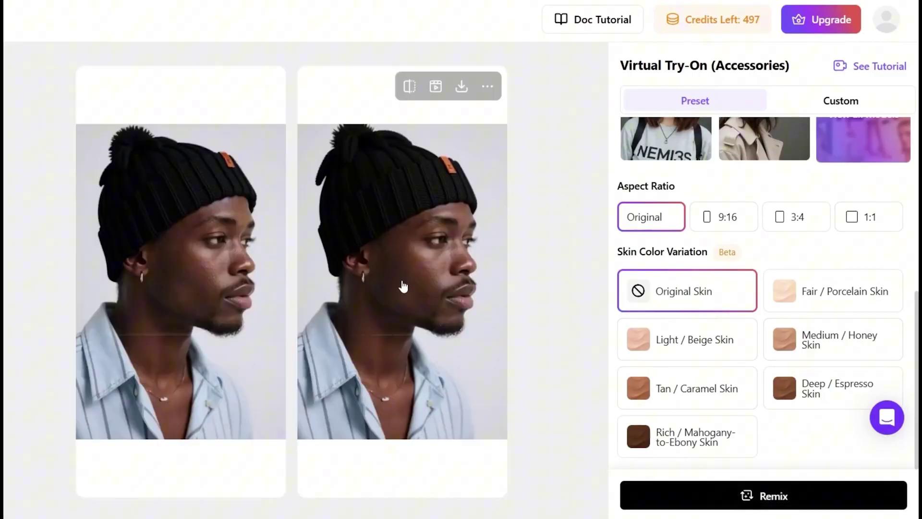
click(401, 284)
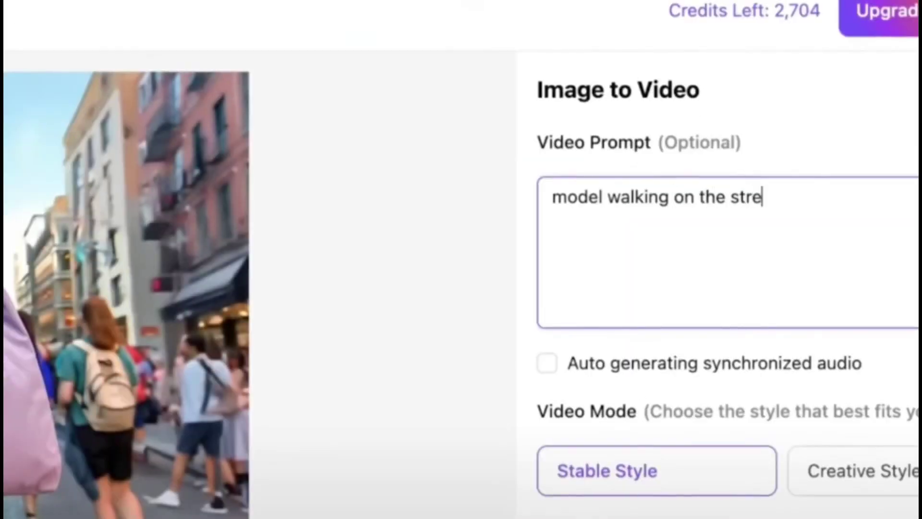
text(et)
click(547, 363)
- Enable synchronized audio for the video and enlarge the first café perfume image
click(659, 469)
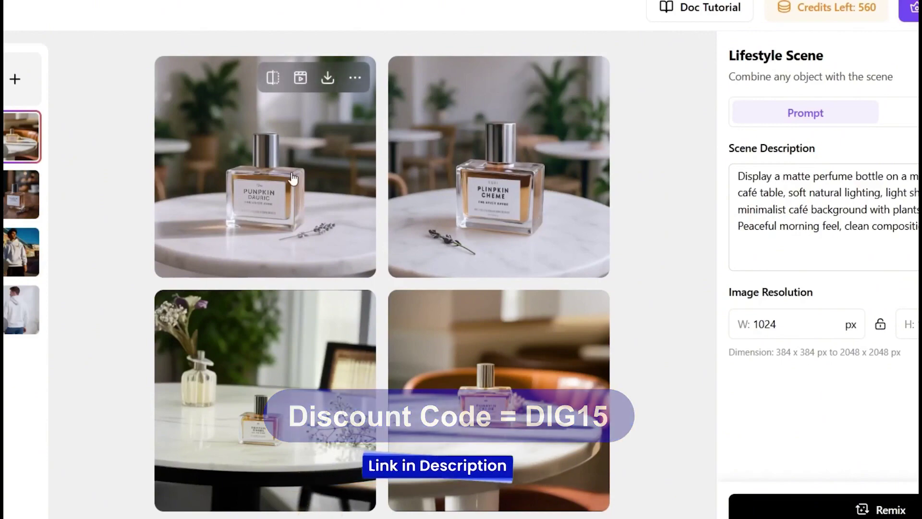
click(293, 179)
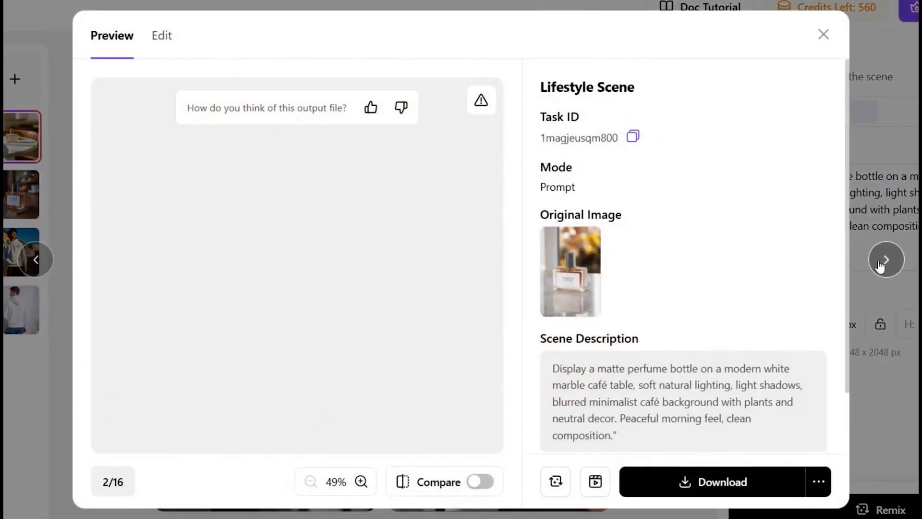